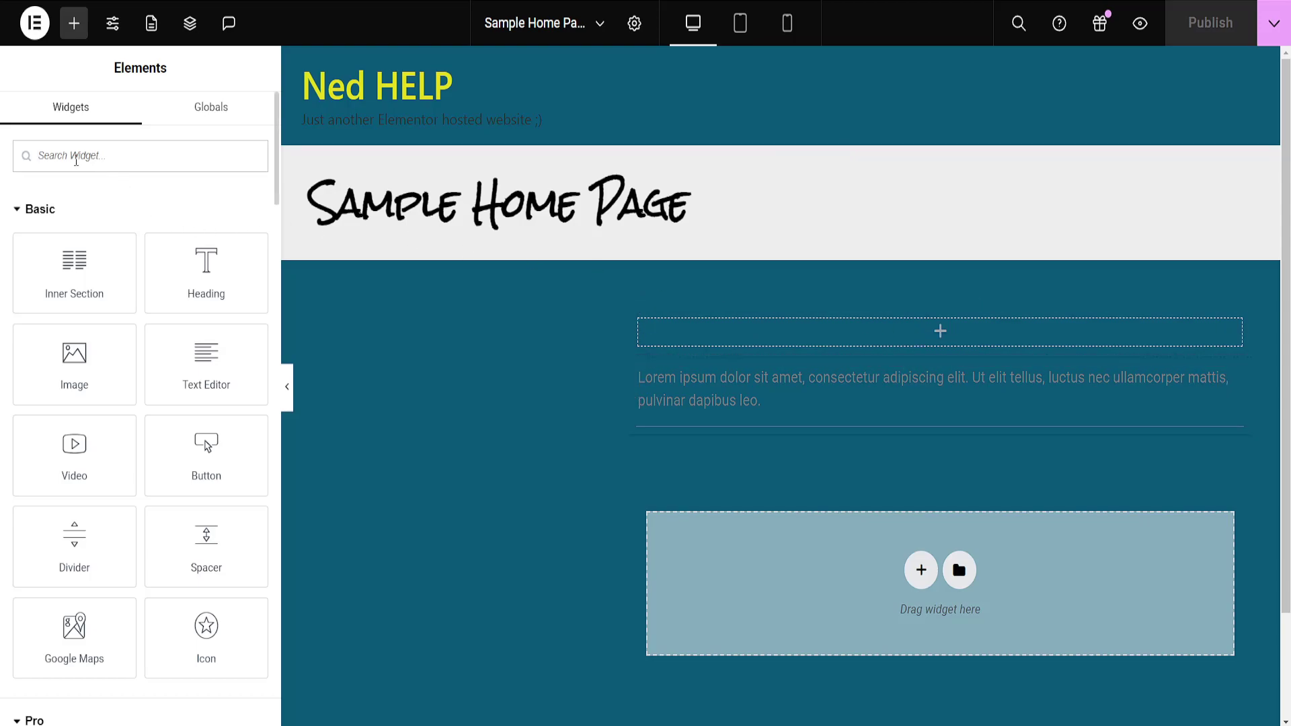
text(button)
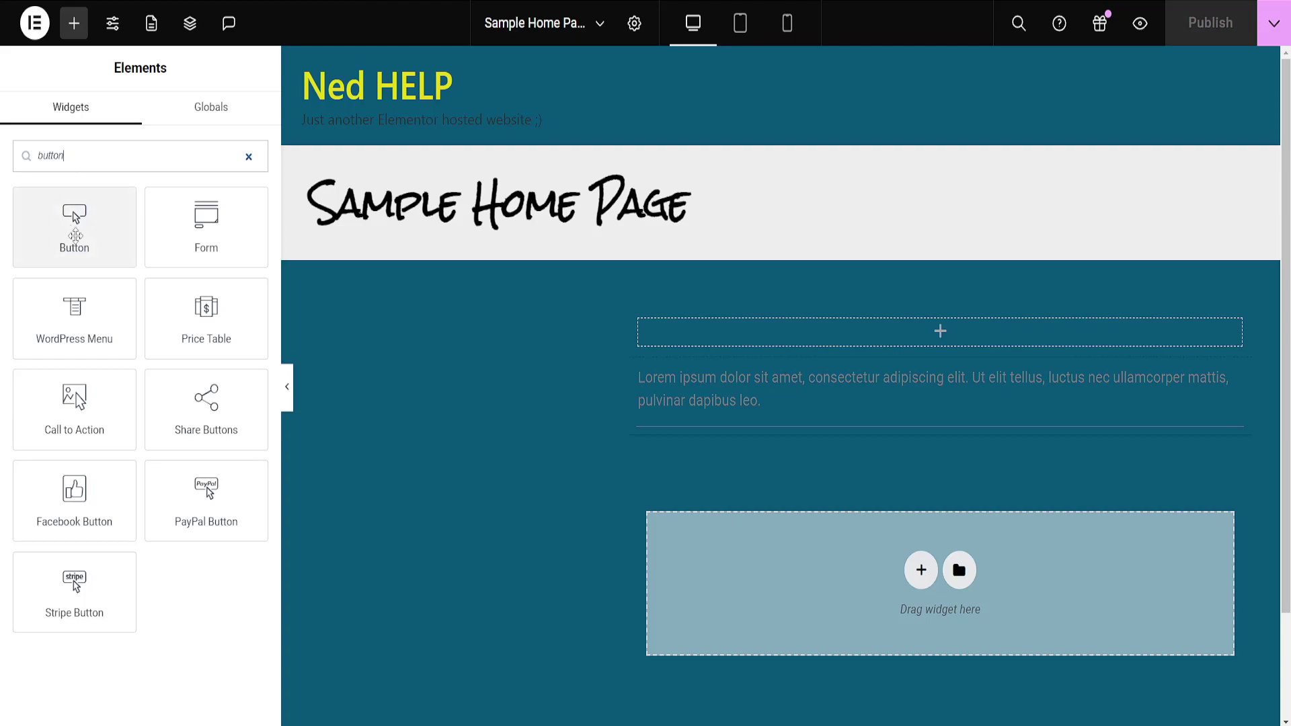
Step: Drag a Button widget reading 'Click here' below the lorem ipsum paragraph
drag(75, 234, 940, 445)
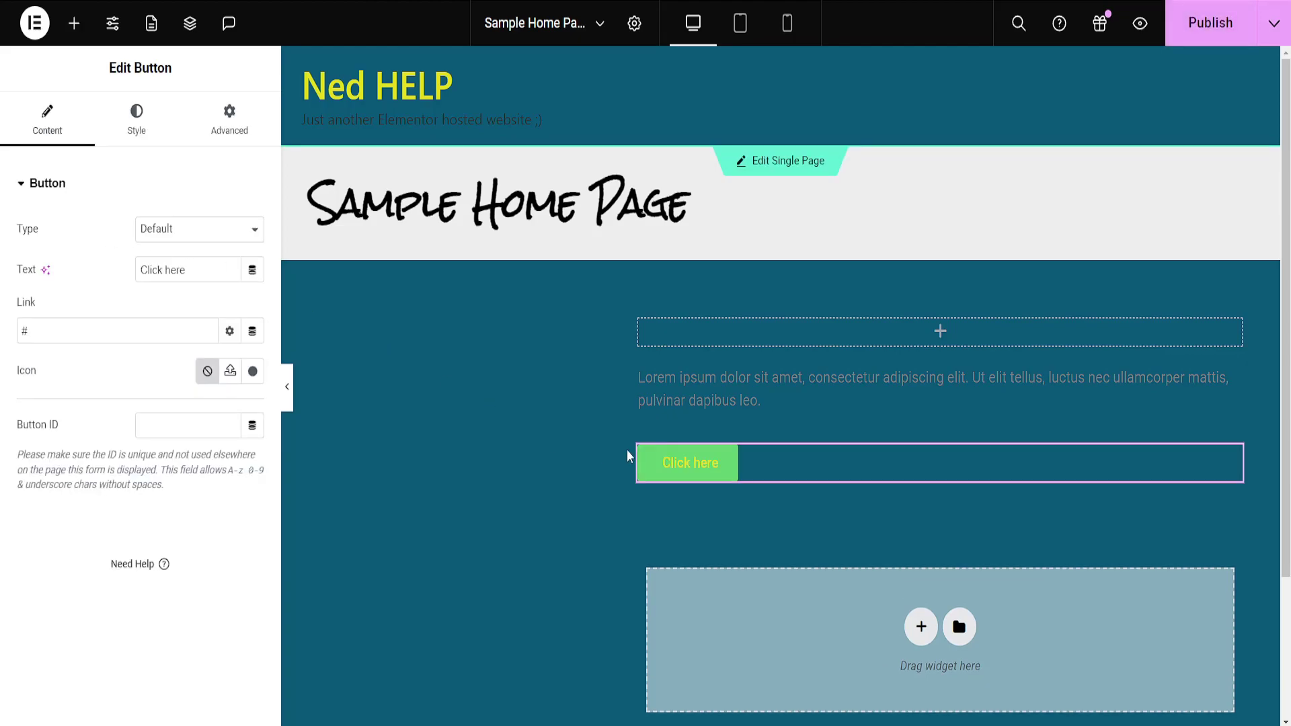
mouse_move(691, 462)
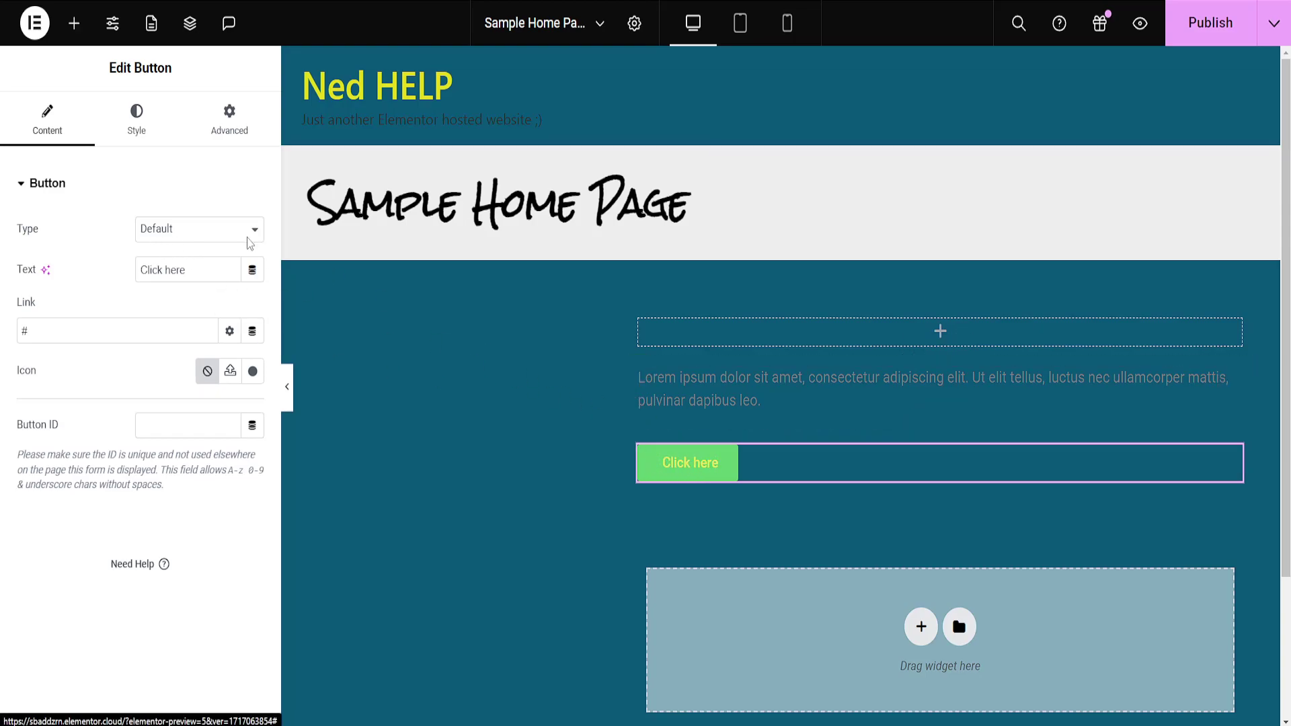
Step: Set the button's containing section Content Width to Full Width
click(938, 430)
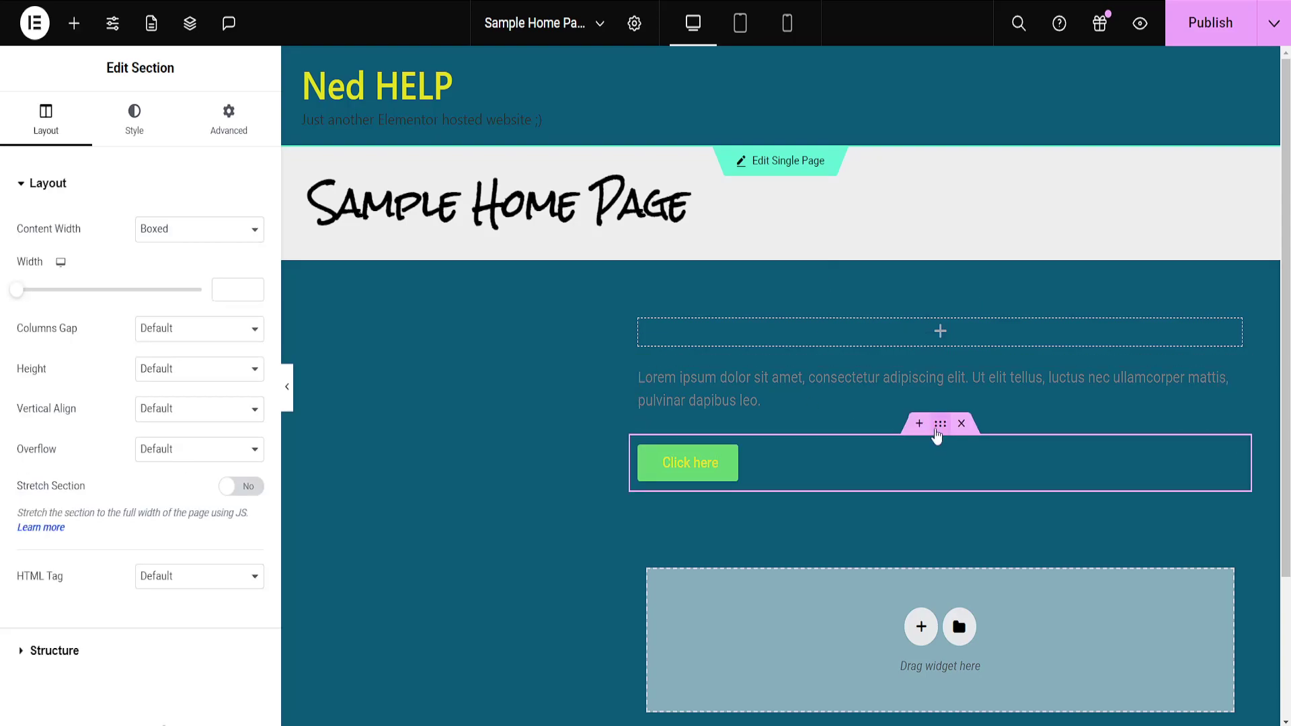
click(187, 229)
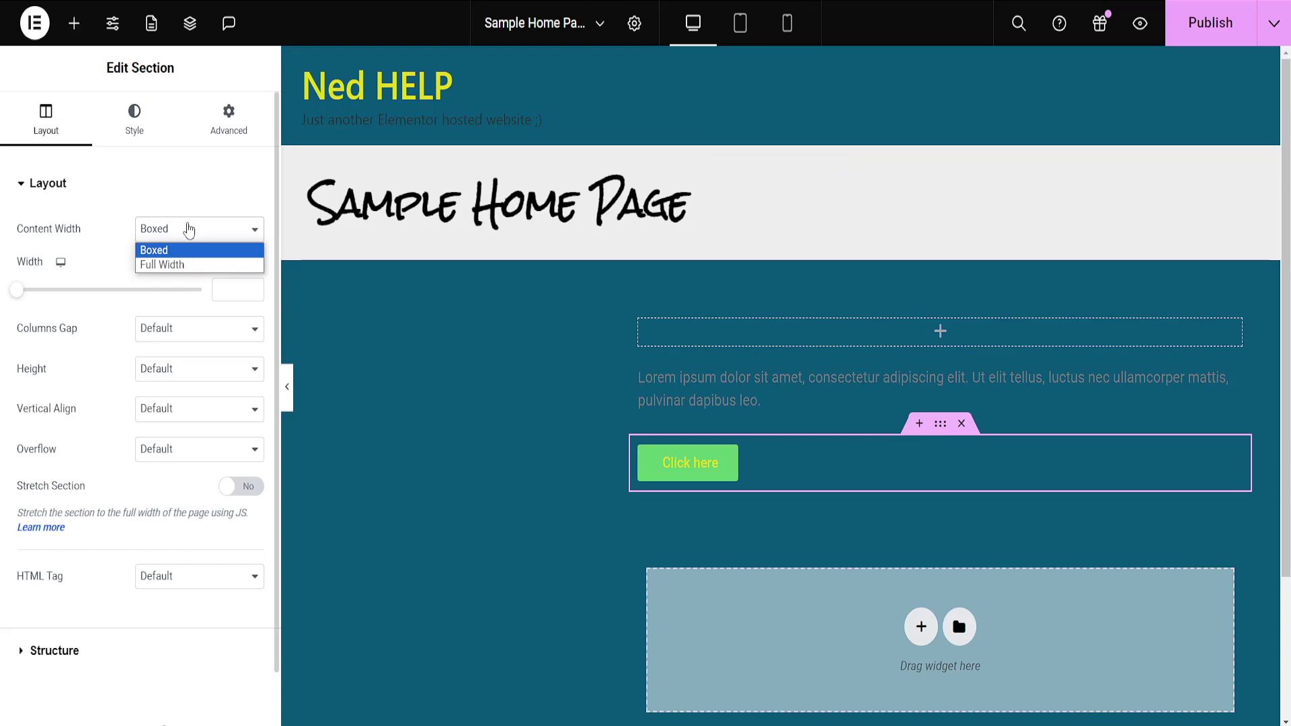
click(154, 267)
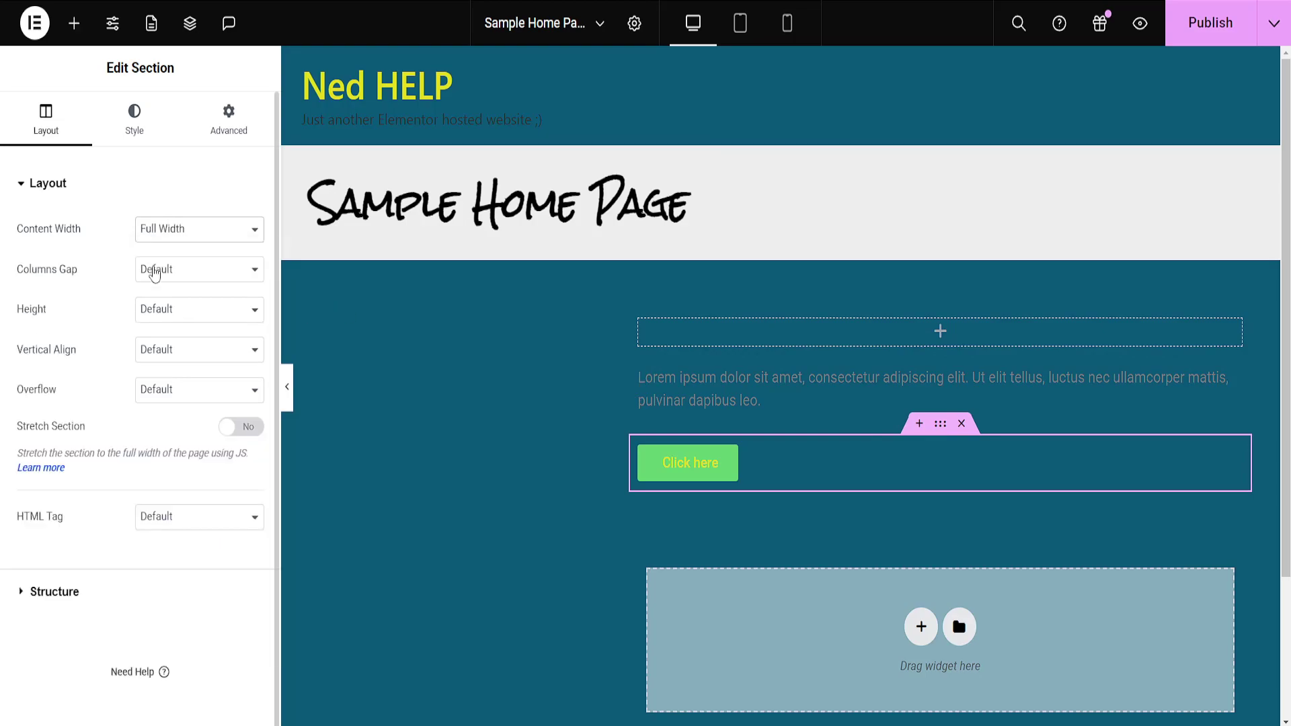
Step: Give the Click here button a 5 px border radius and 37 px padding on all sides
click(738, 465)
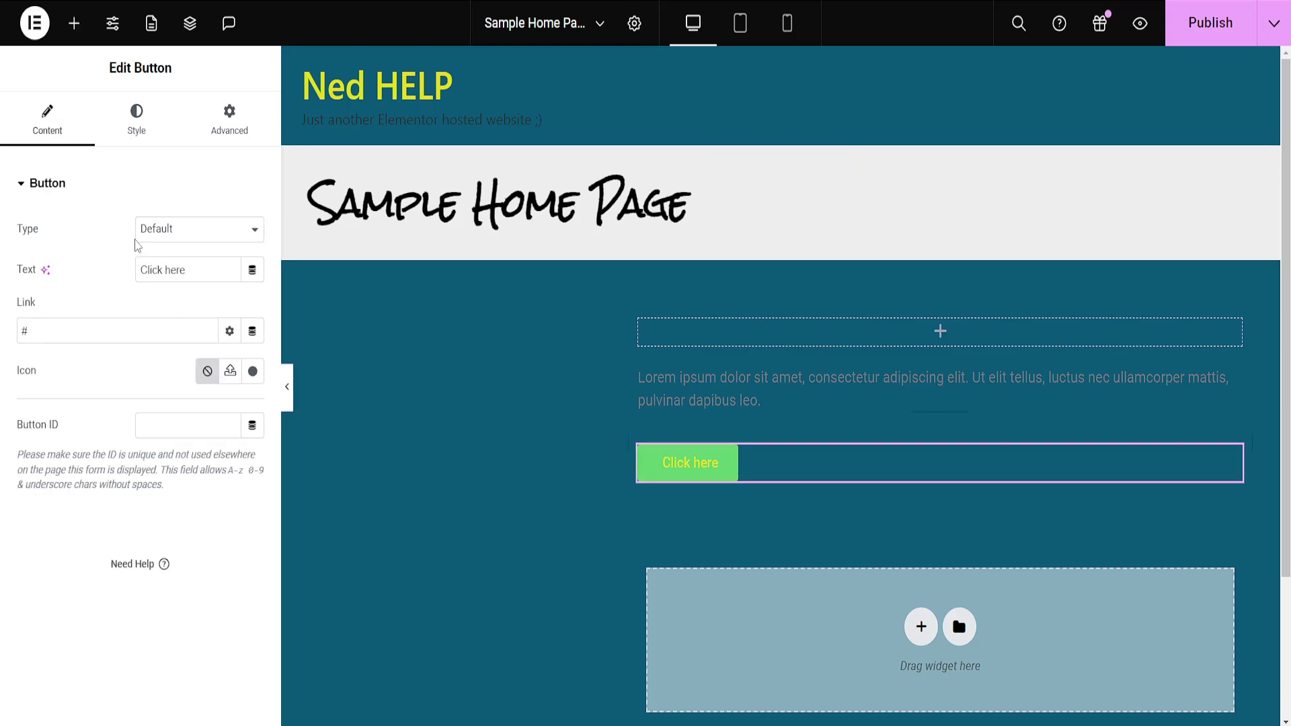
click(152, 122)
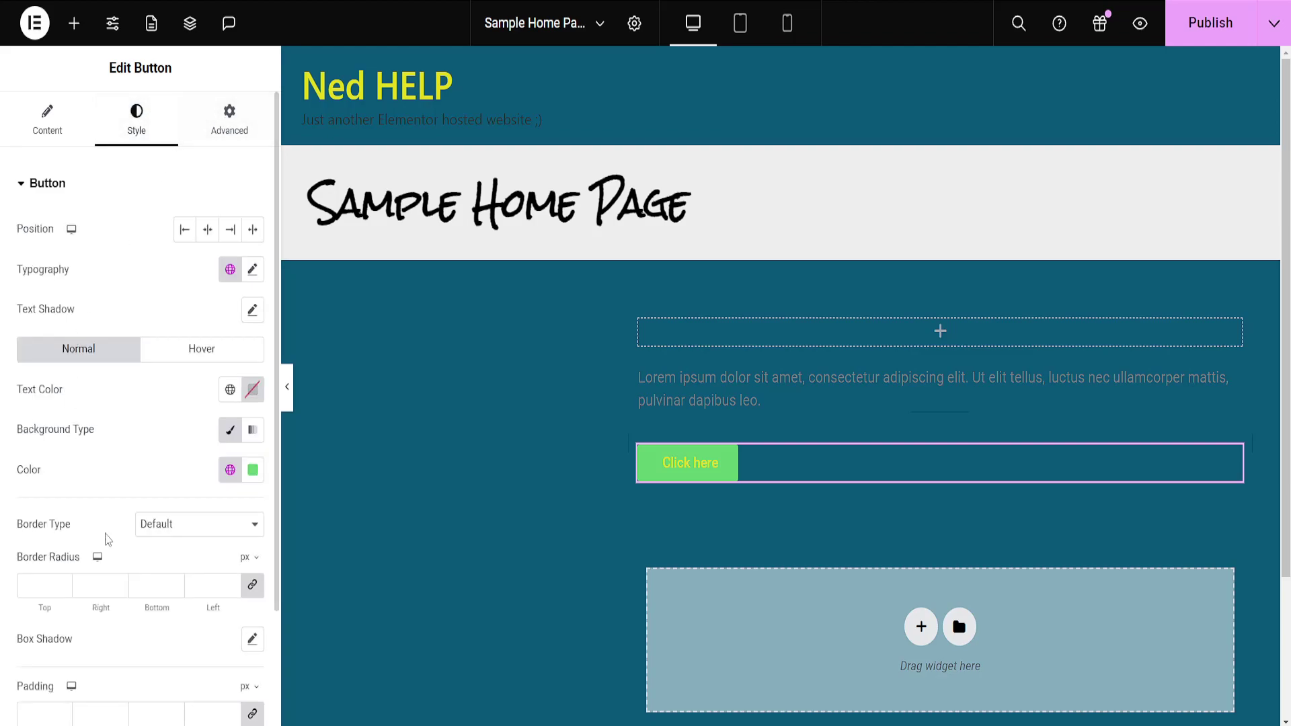
scroll(160, 536, down, 3)
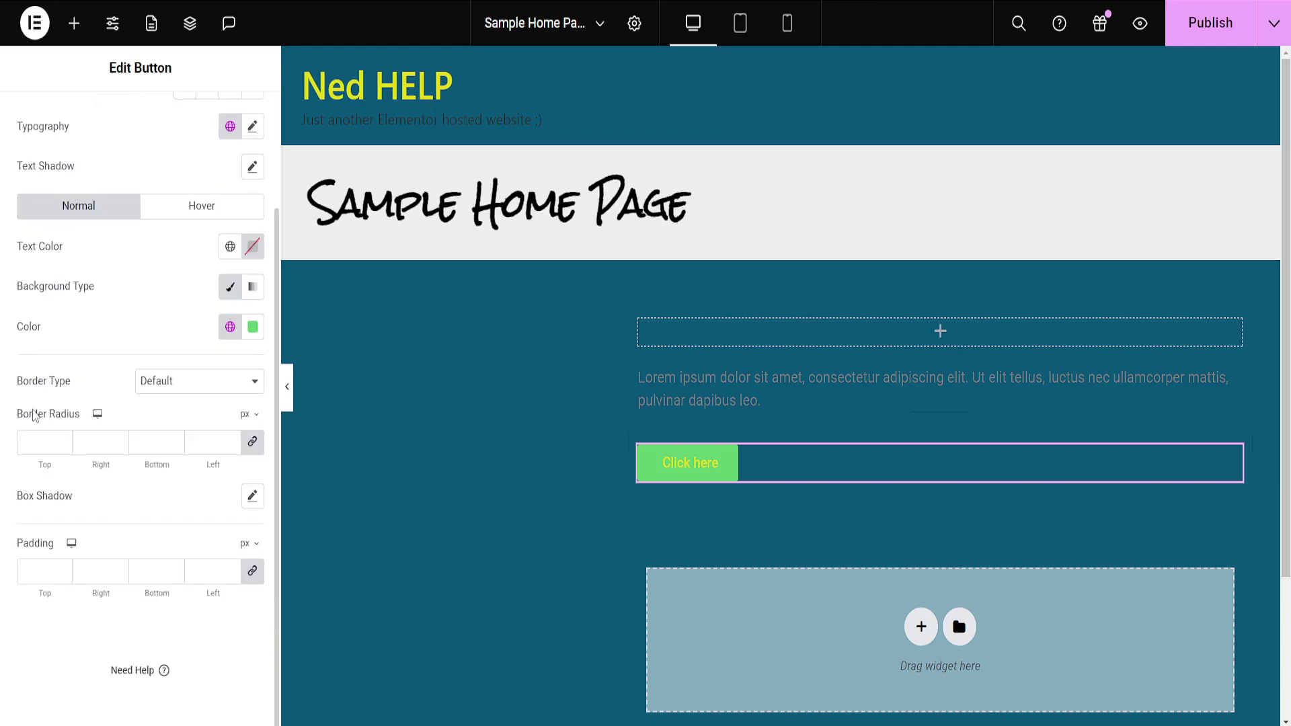
mouse_move(45, 443)
click(63, 438)
click(62, 569)
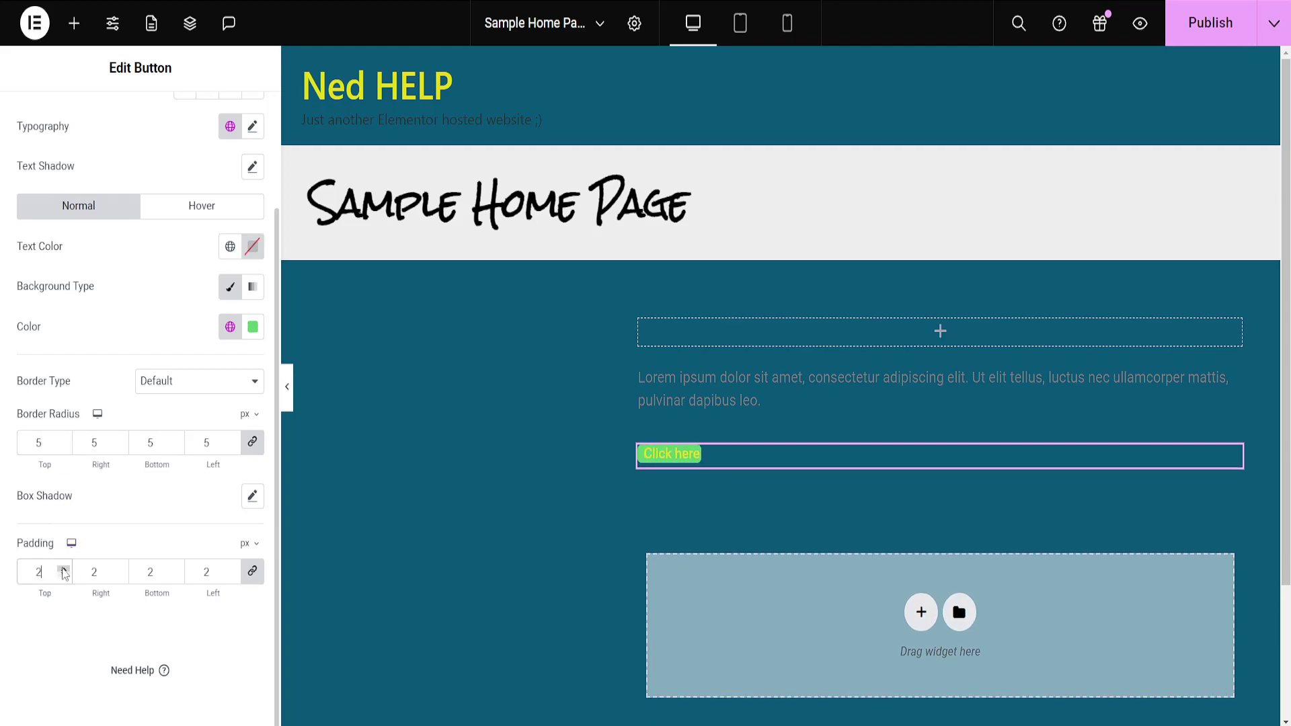
drag(62, 573, 181, 415)
scroll(192, 245, up, 3)
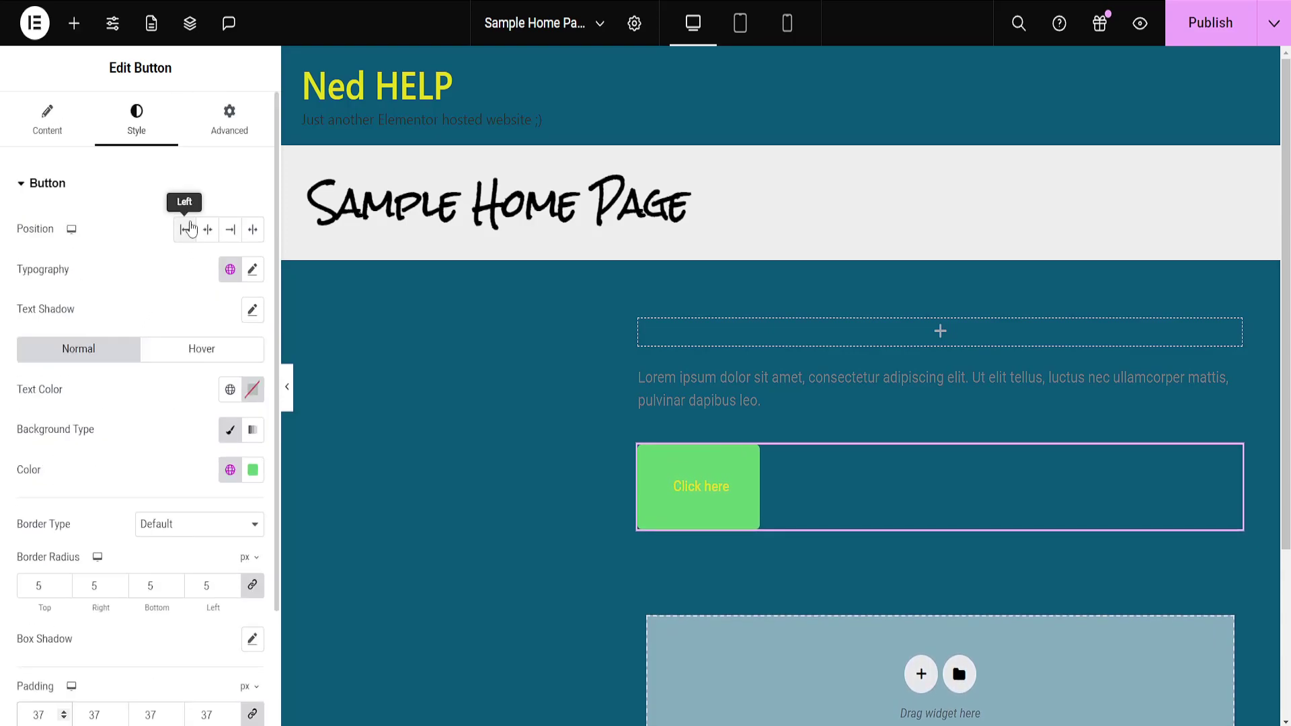
Step: Set the button's Advanced layout Width to Full Width (100%)
click(207, 128)
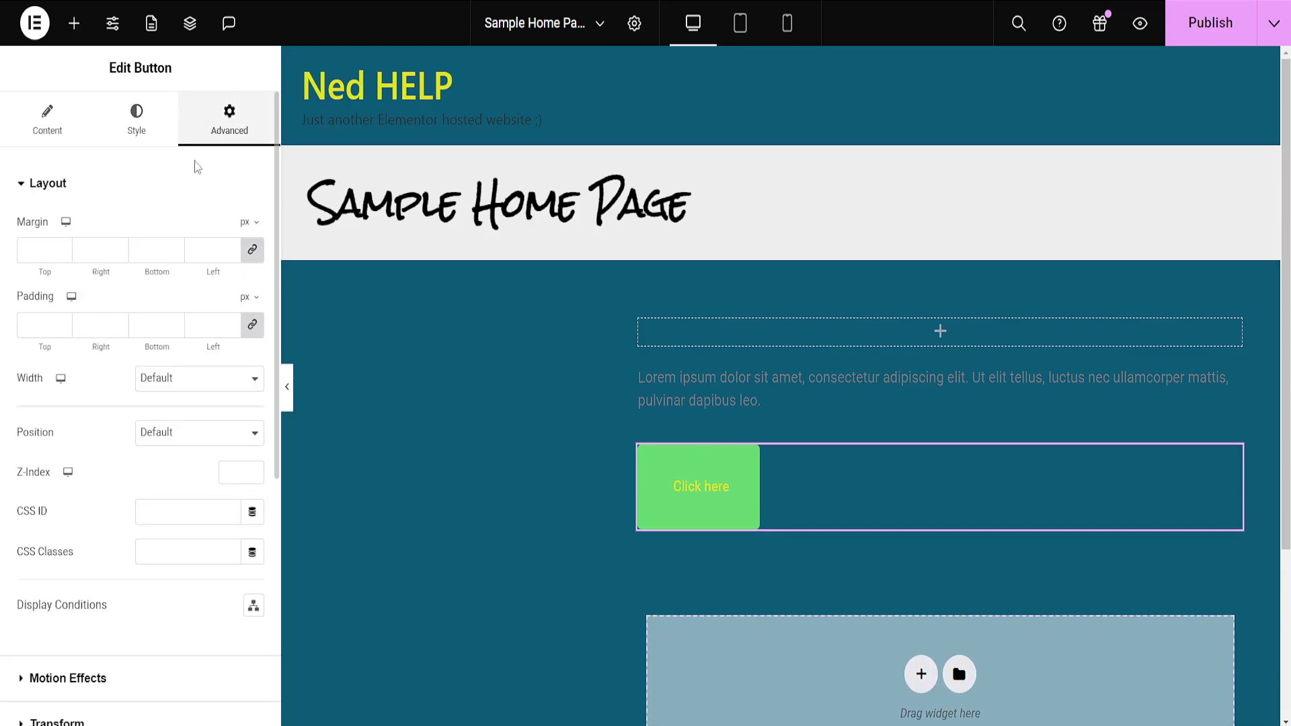
click(167, 434)
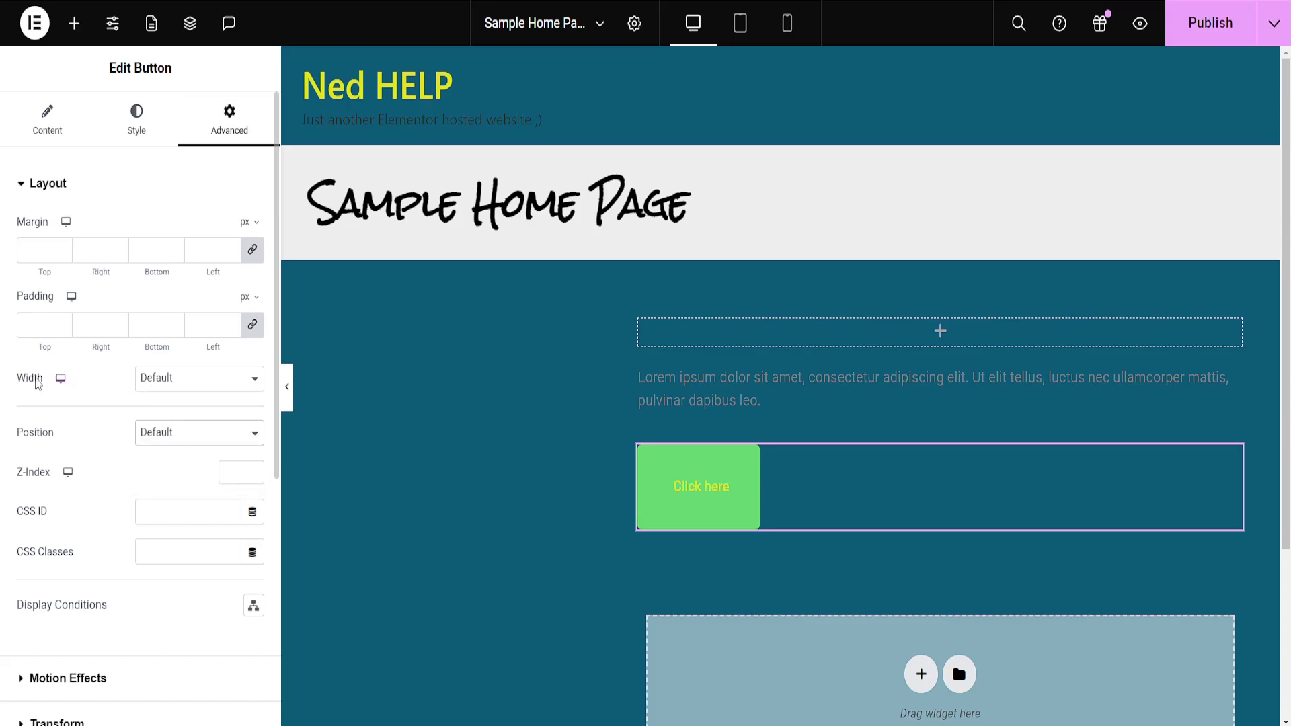
click(158, 380)
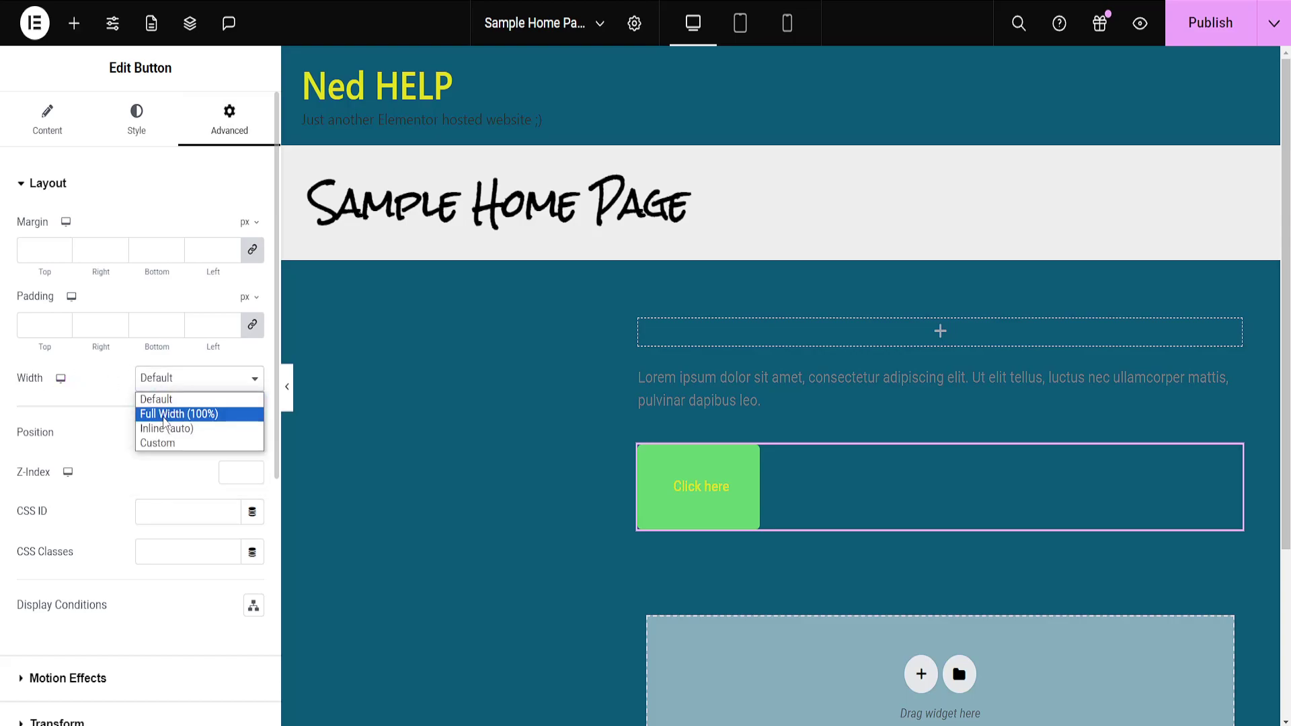
click(164, 415)
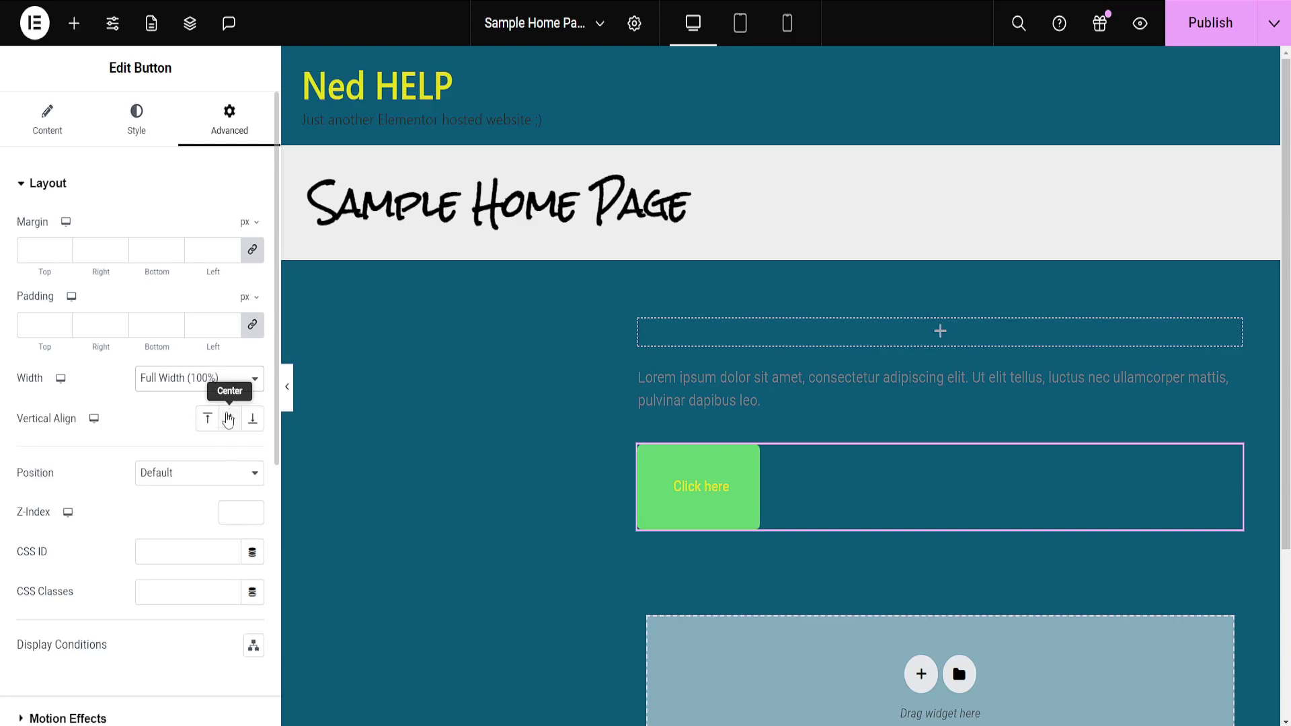
scroll(220, 426, down, 4)
scroll(216, 413, up, 4)
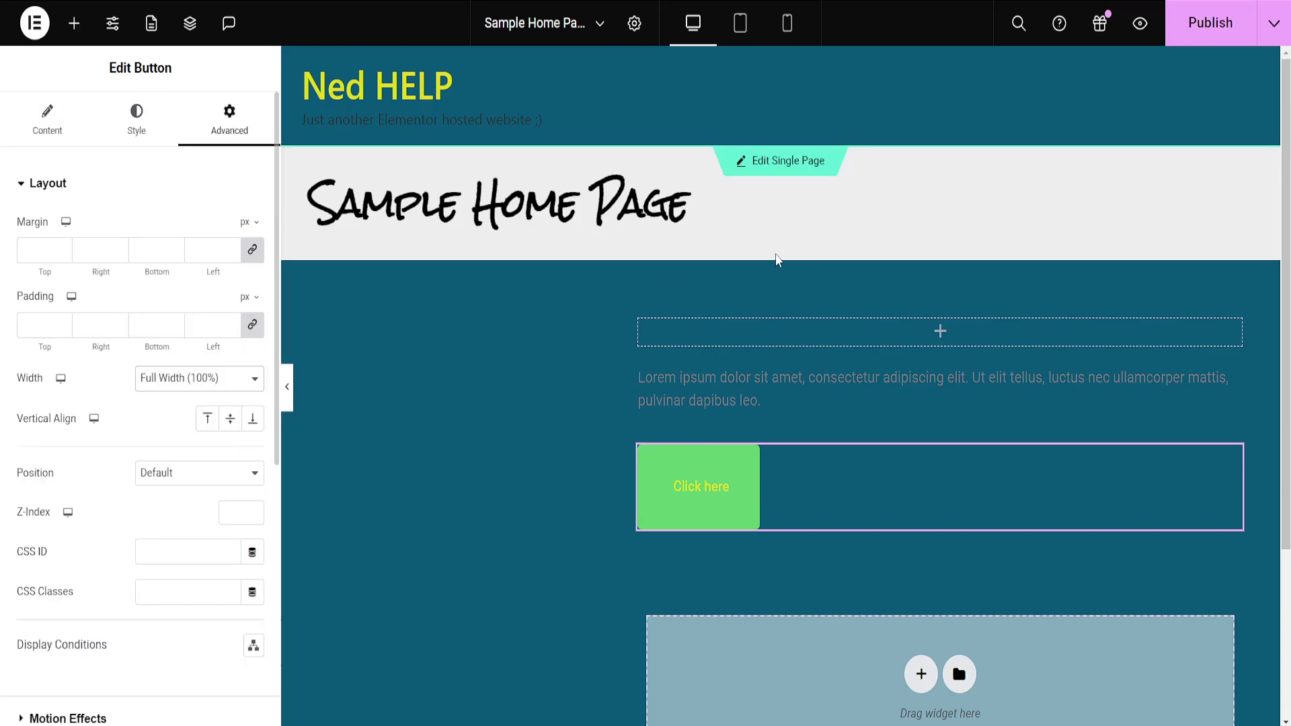